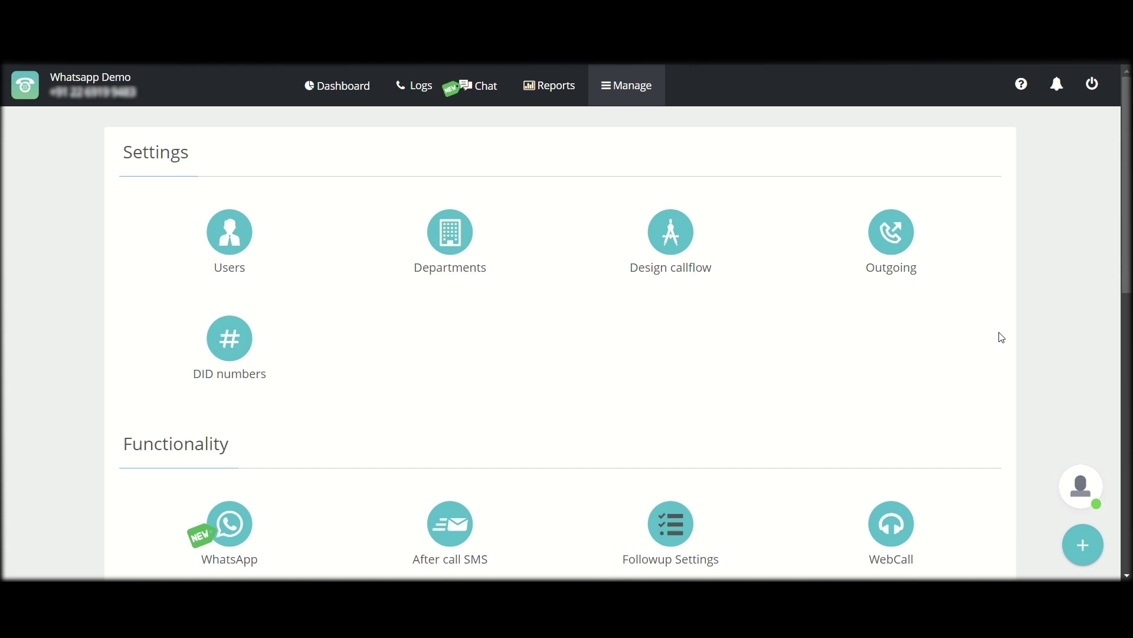
- Open WhatsApp Accounts under Manage > Functionality to see the live business account
scroll(354, 369, "down", 1)
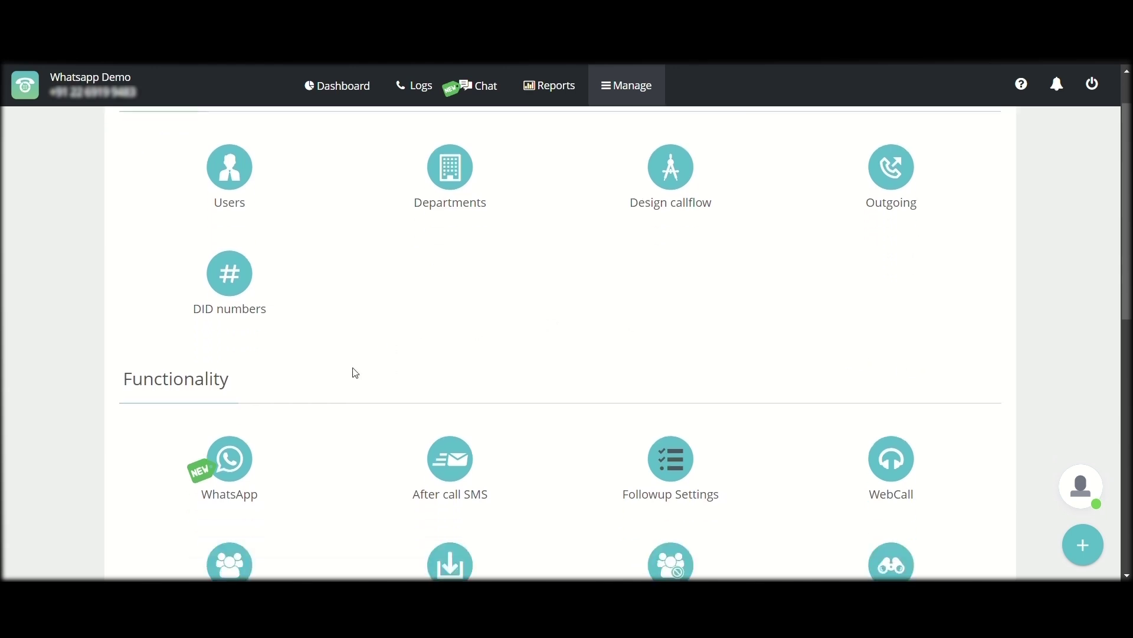
scroll(351, 381, "up", 1)
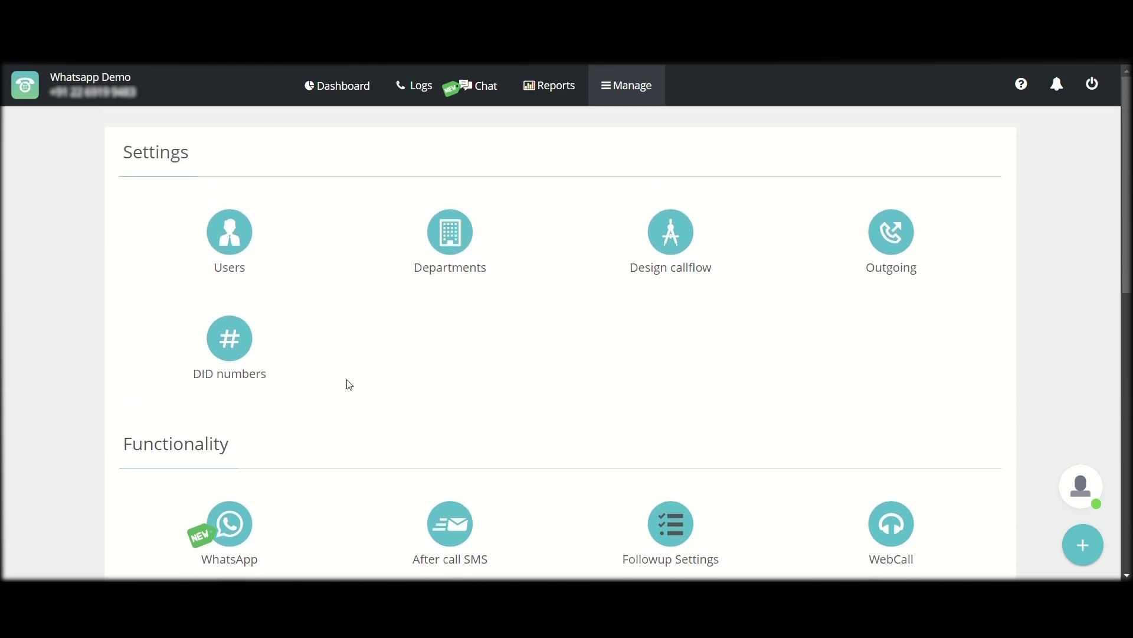
left_click(229, 534)
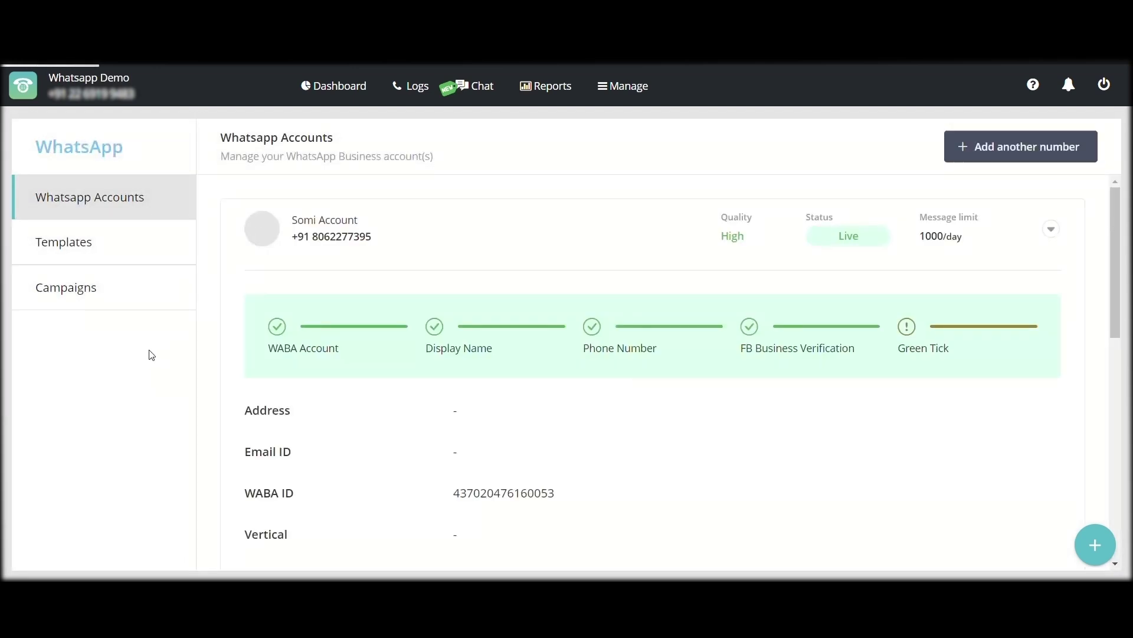
- Show the Campaigns list for the first account's phone number, with its one completed campaign
left_click(113, 296)
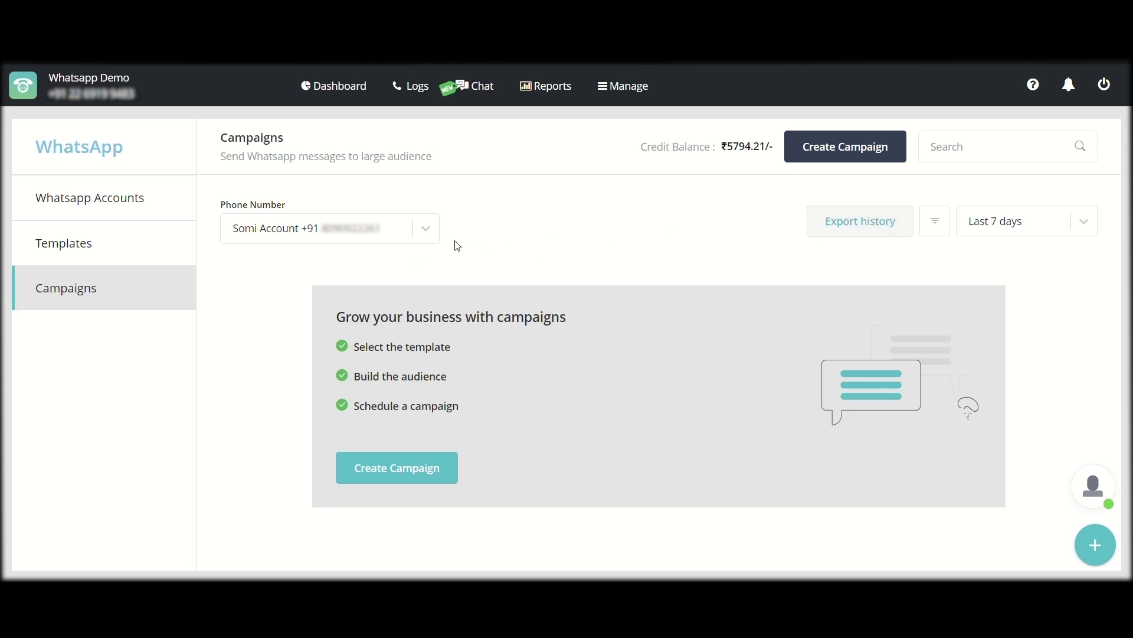
left_click(433, 229)
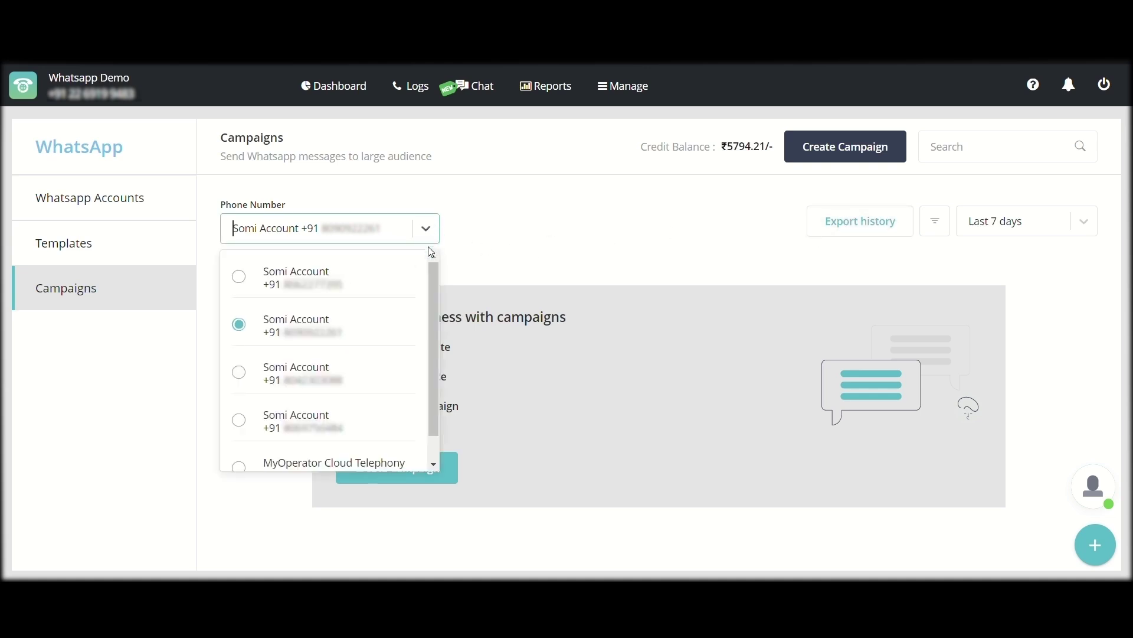
left_click(239, 278)
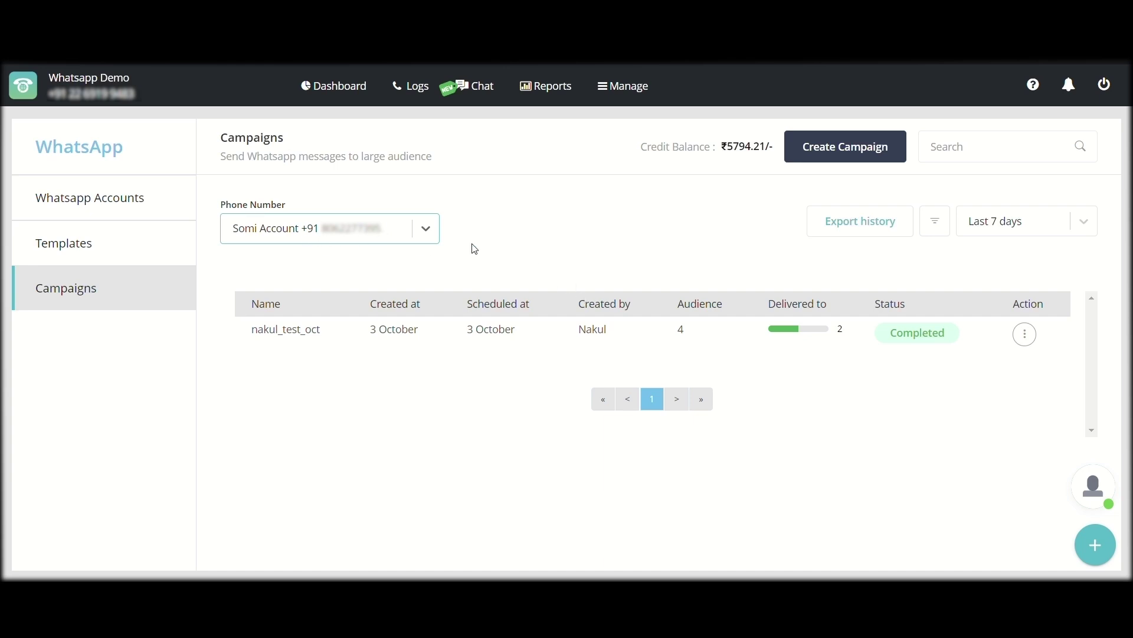
left_click(488, 336)
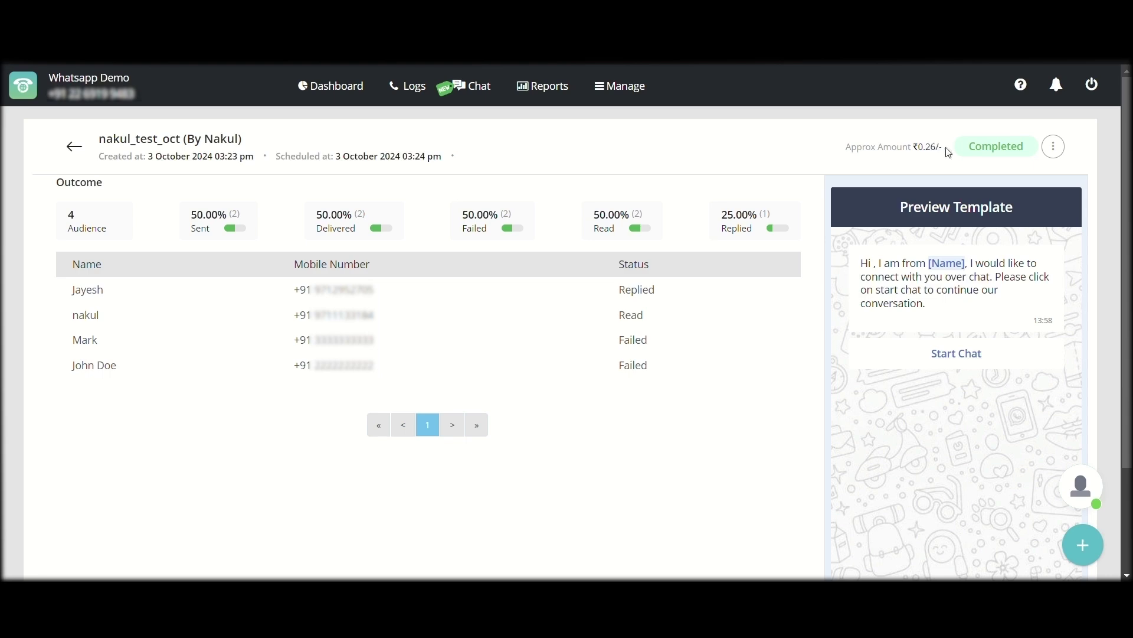
left_click_drag(948, 151, 850, 154)
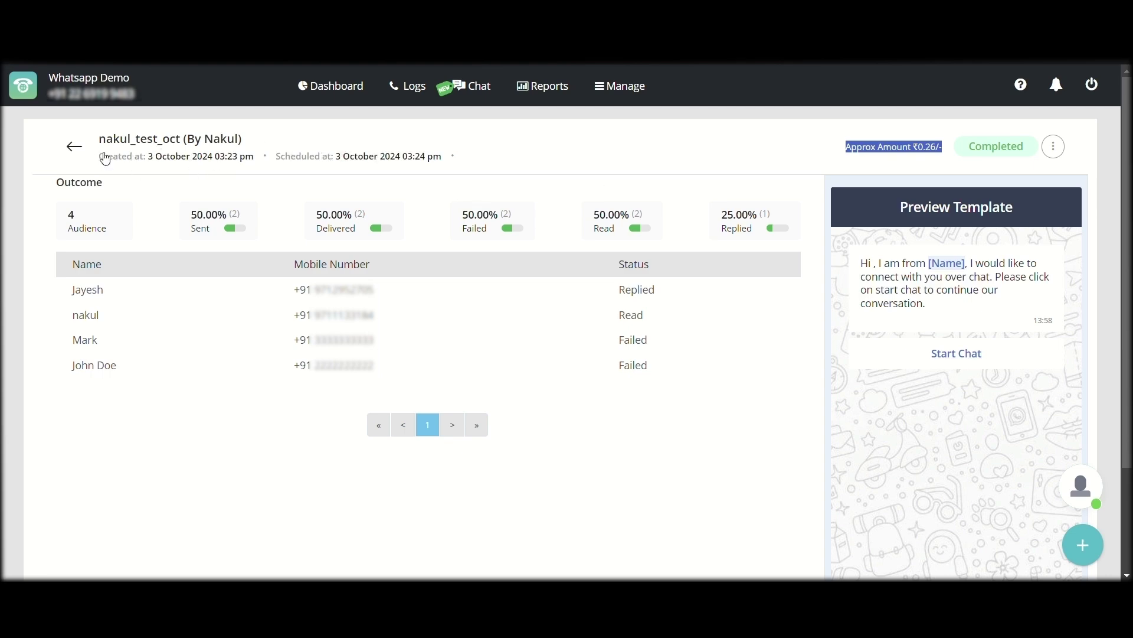
left_click(75, 146)
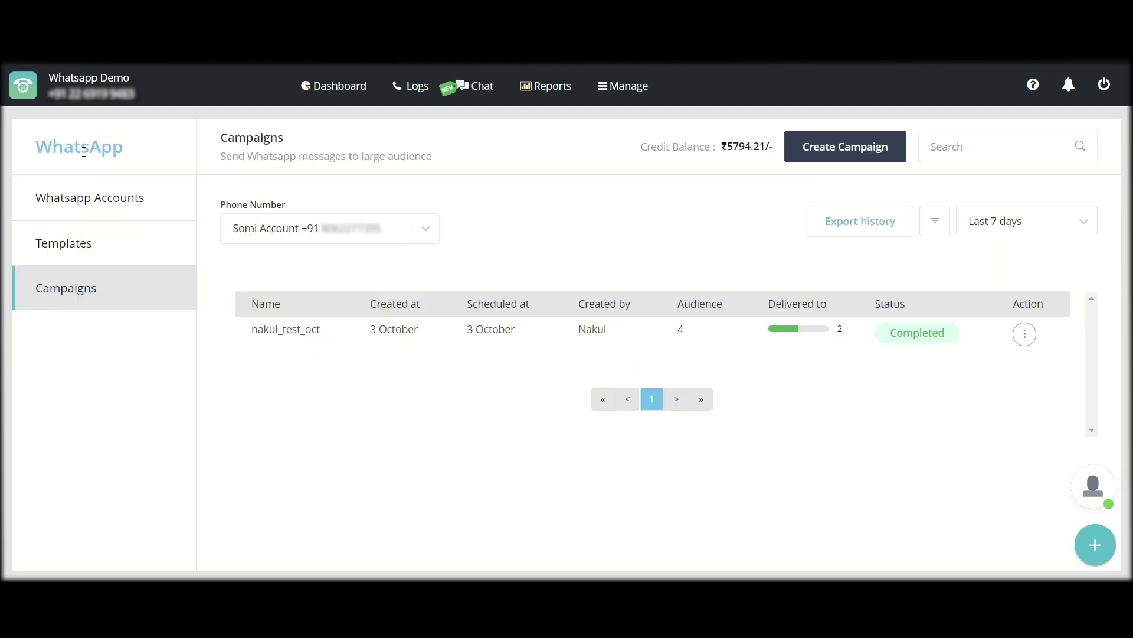
left_click(846, 154)
- Create a campaign named 'renewal_campaign' using the second sender phone number
left_click(457, 302)
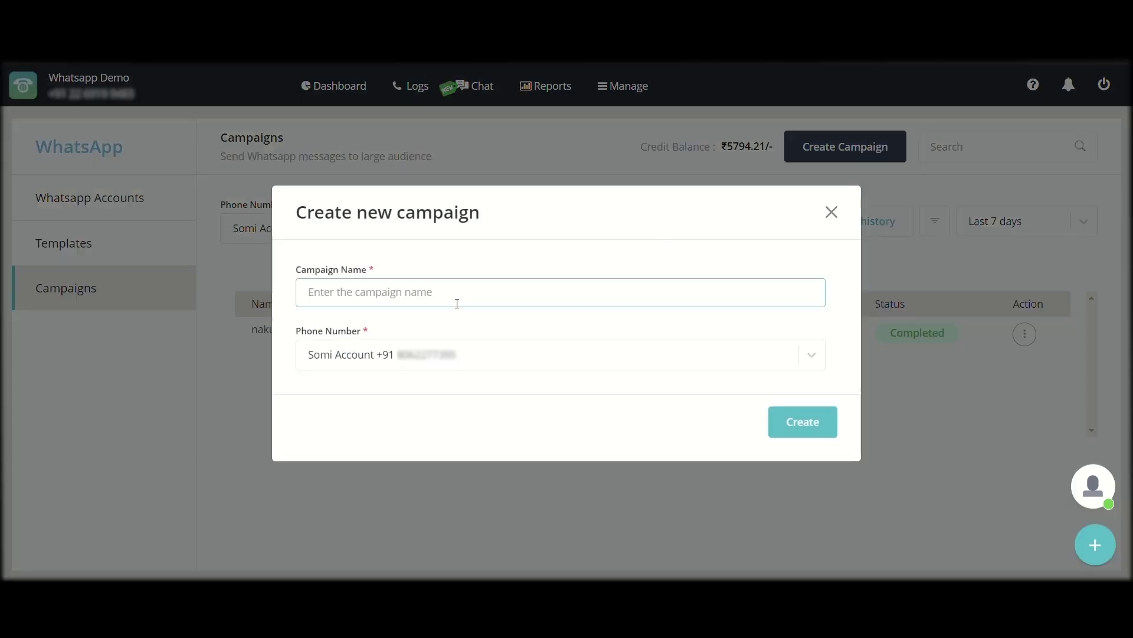
type("renewal")
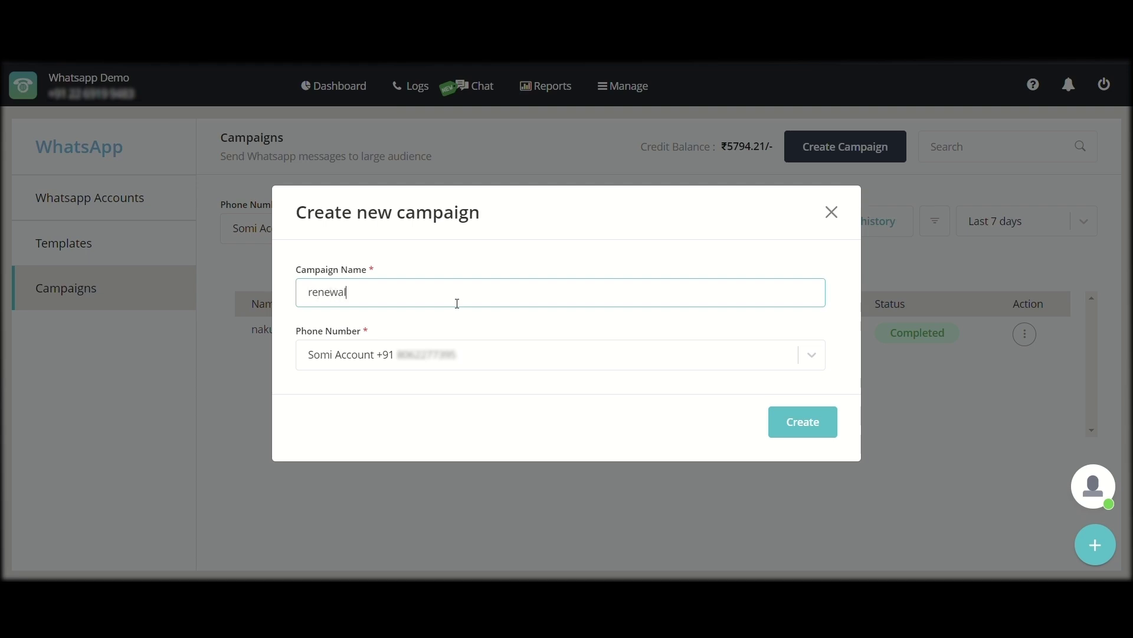
type("_campaign")
left_click(481, 347)
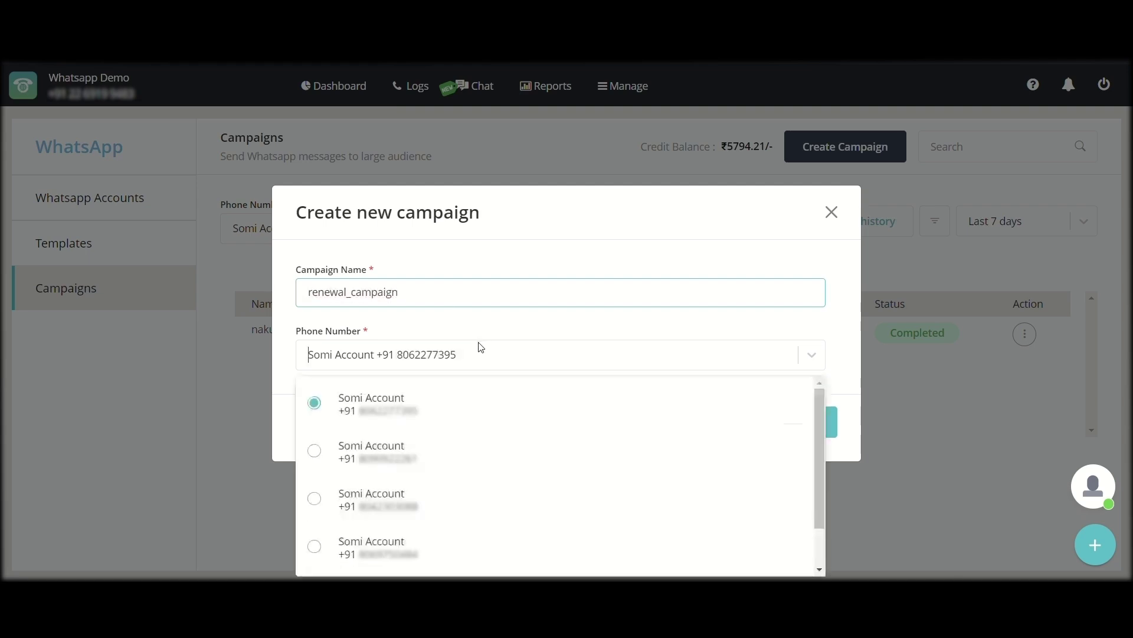
left_click(390, 455)
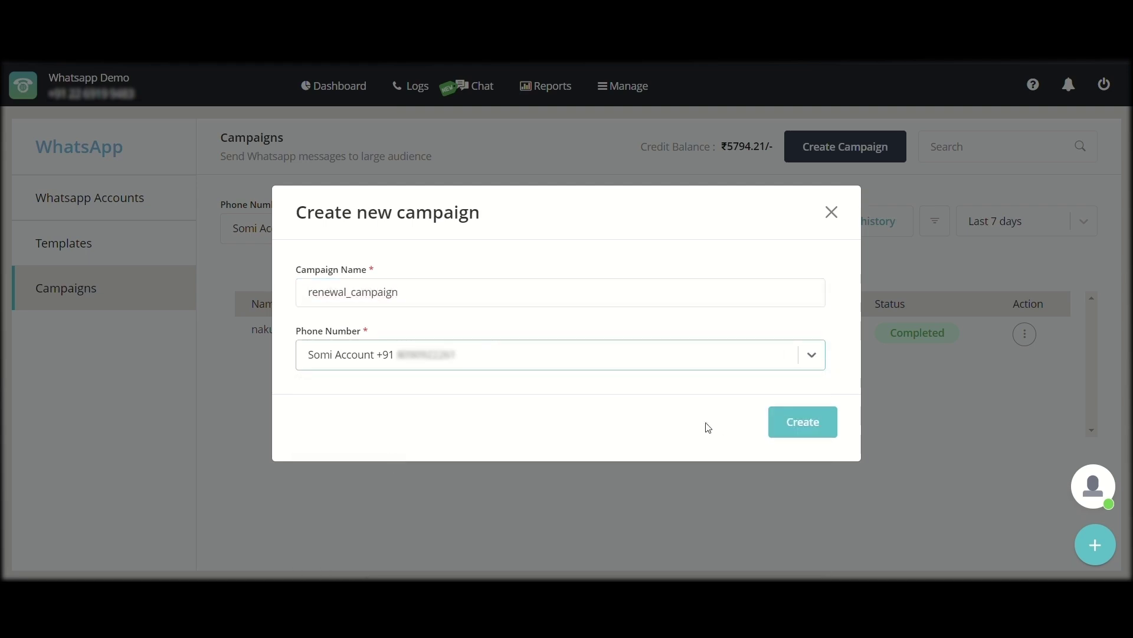
left_click(808, 431)
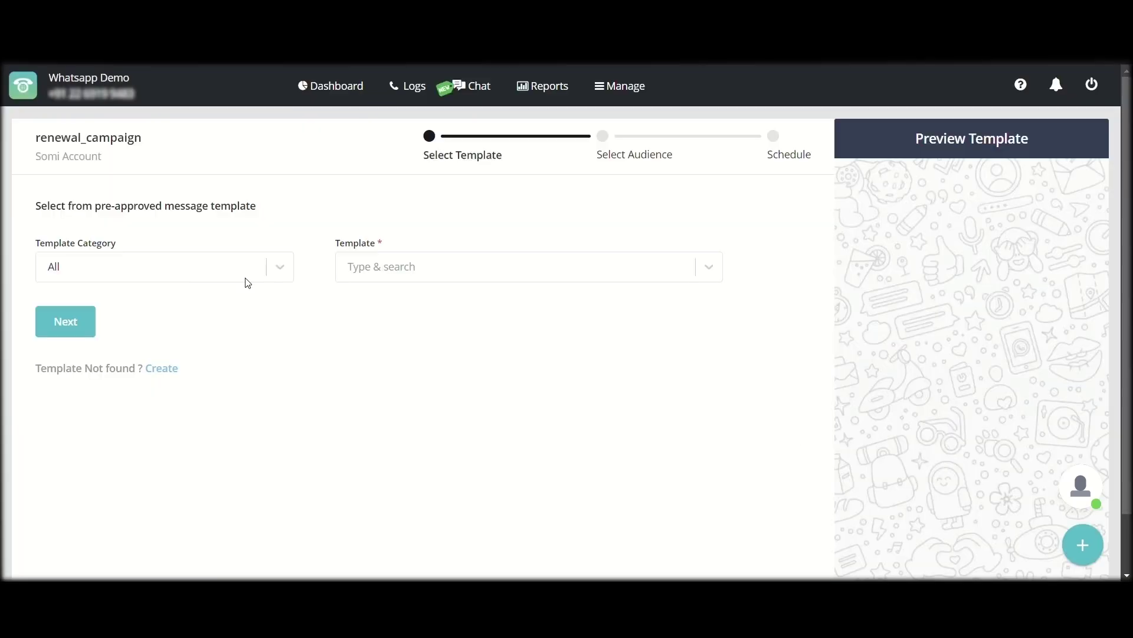
- Choose the Utility category and the renewal_details template, then continue to audience selection
left_click(275, 272)
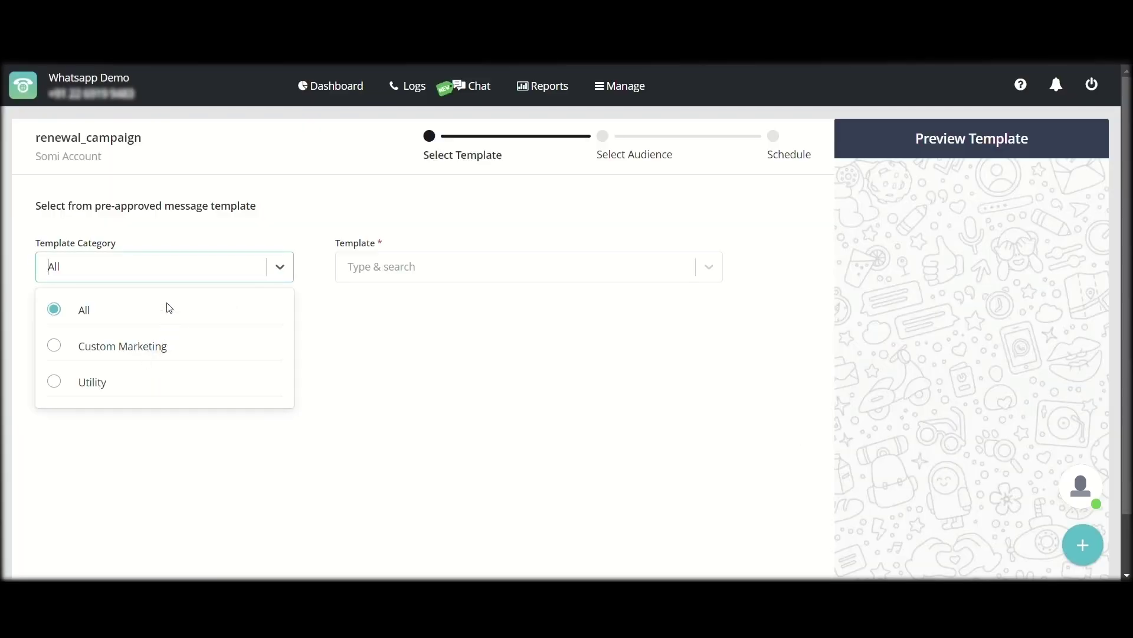
left_click(142, 270)
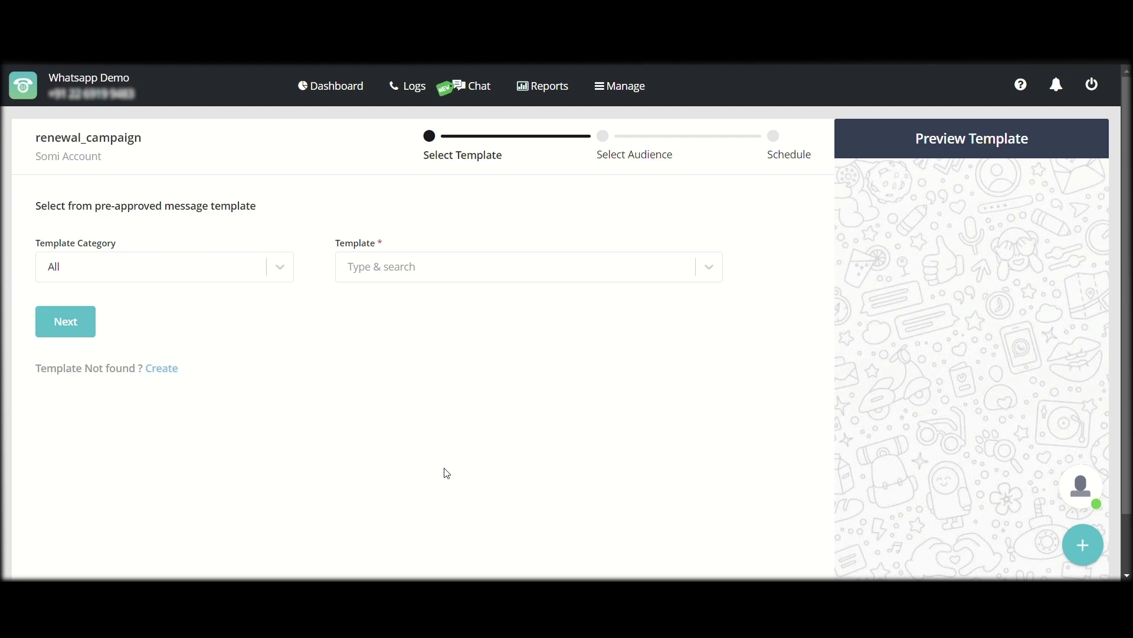
left_click(272, 274)
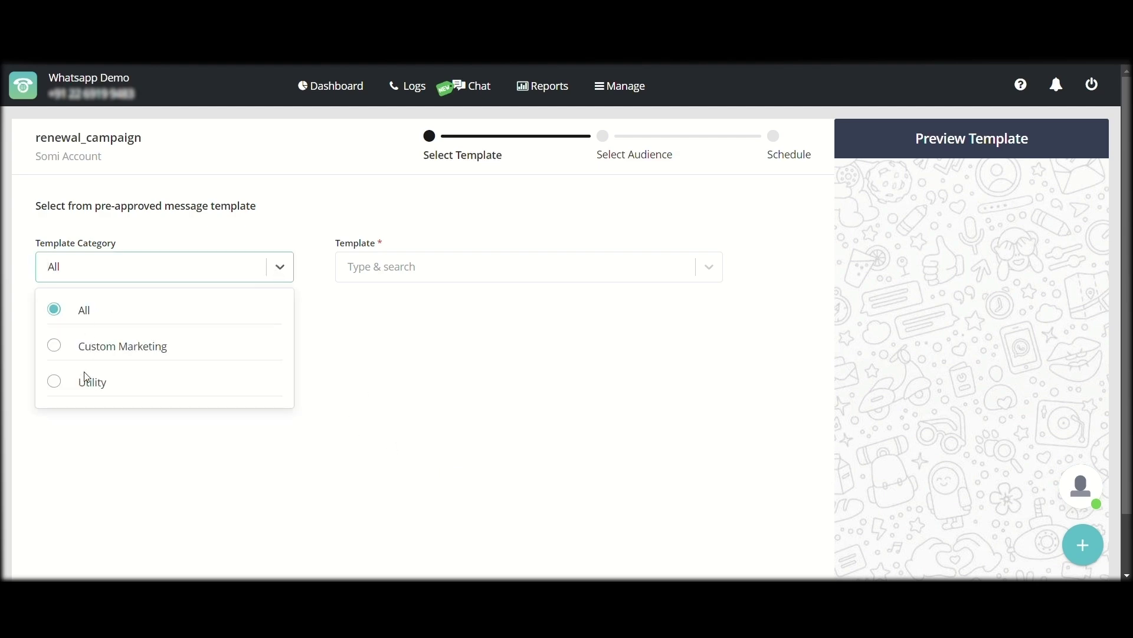
left_click(87, 379)
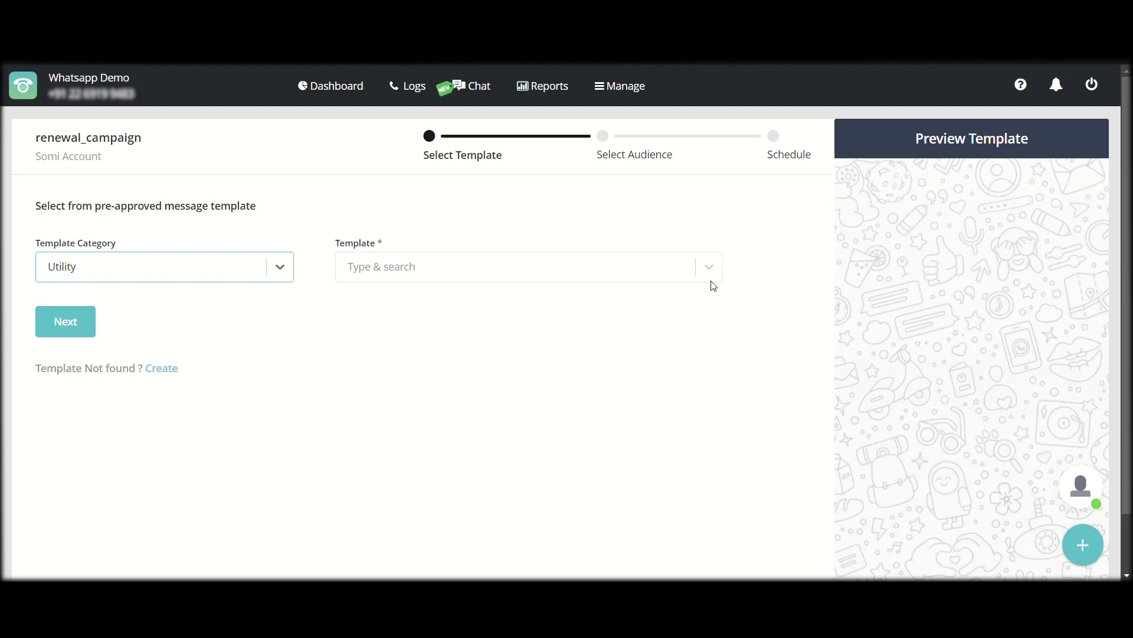
left_click(708, 264)
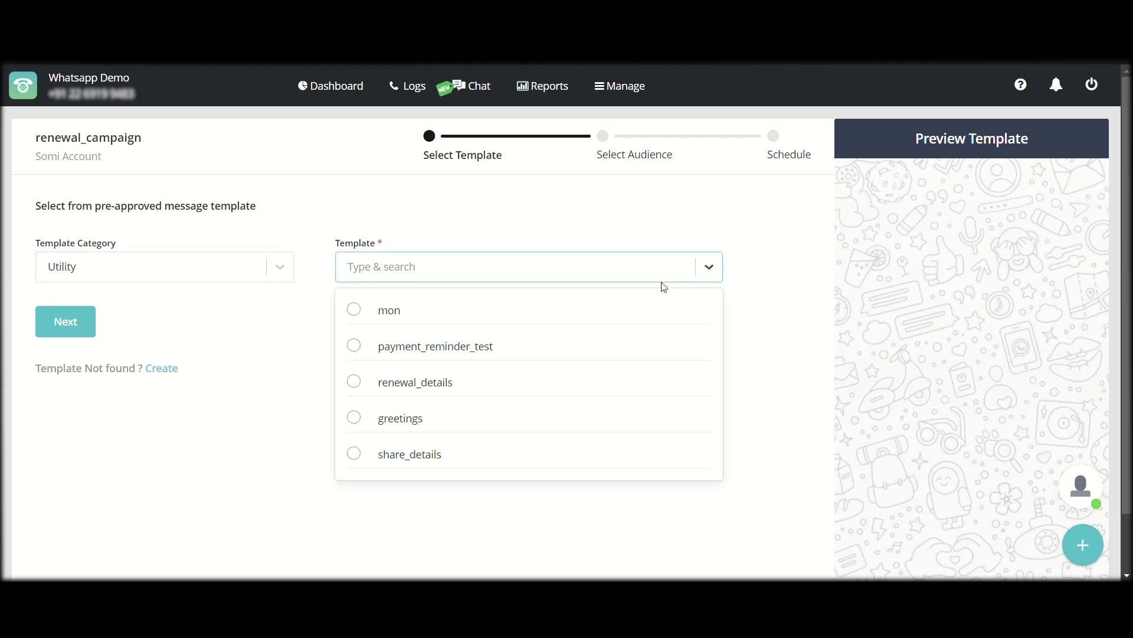
left_click(361, 383)
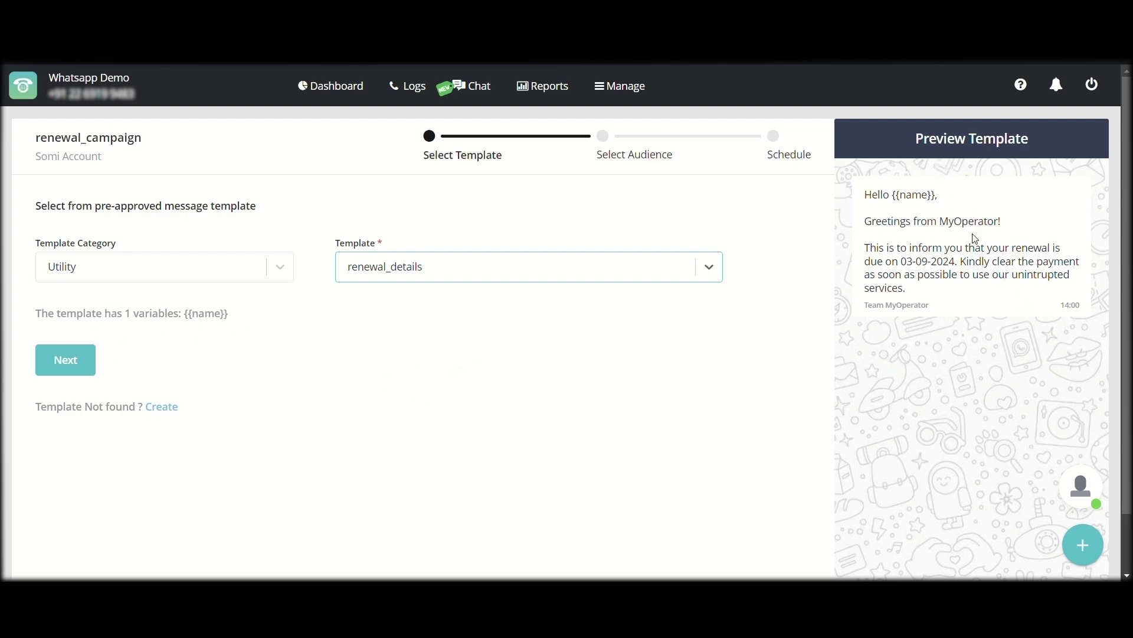
left_click(83, 359)
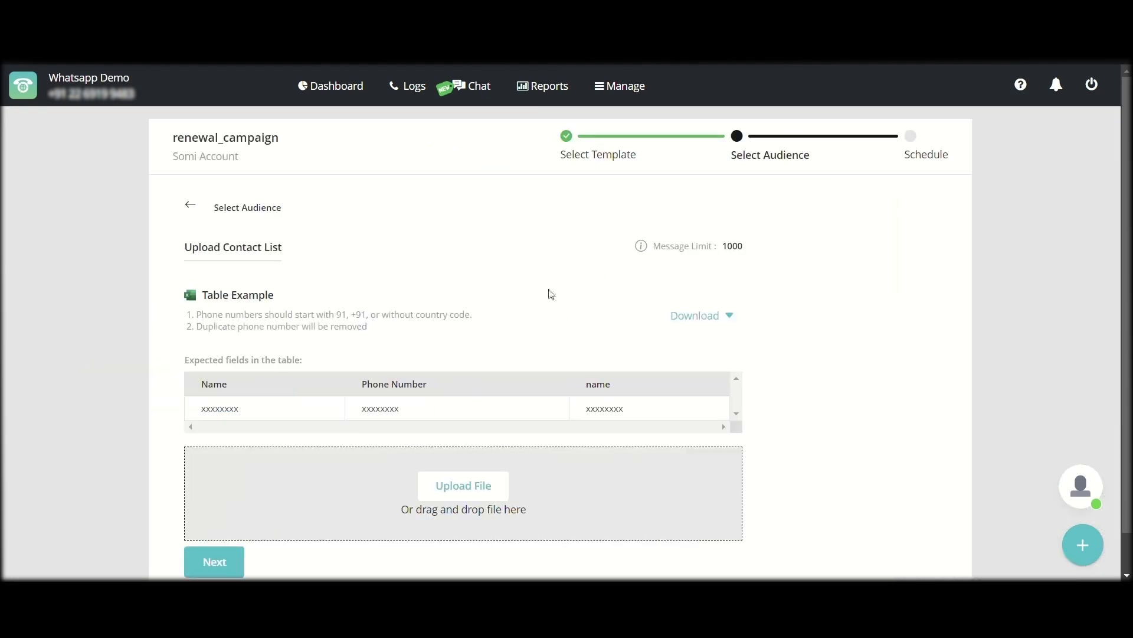
- Check the sample file's csv/xlsx formats and continue with the uploaded Campaigns_Bulk_Upload_Sample_File.csv
left_click_drag(653, 247, 739, 258)
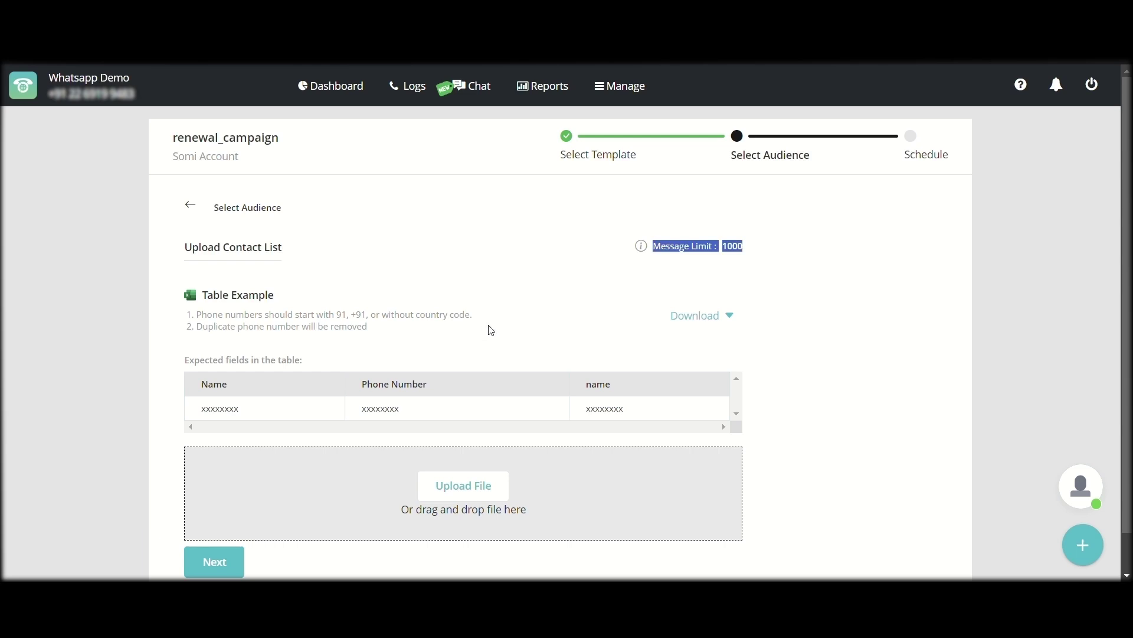
left_click(732, 319)
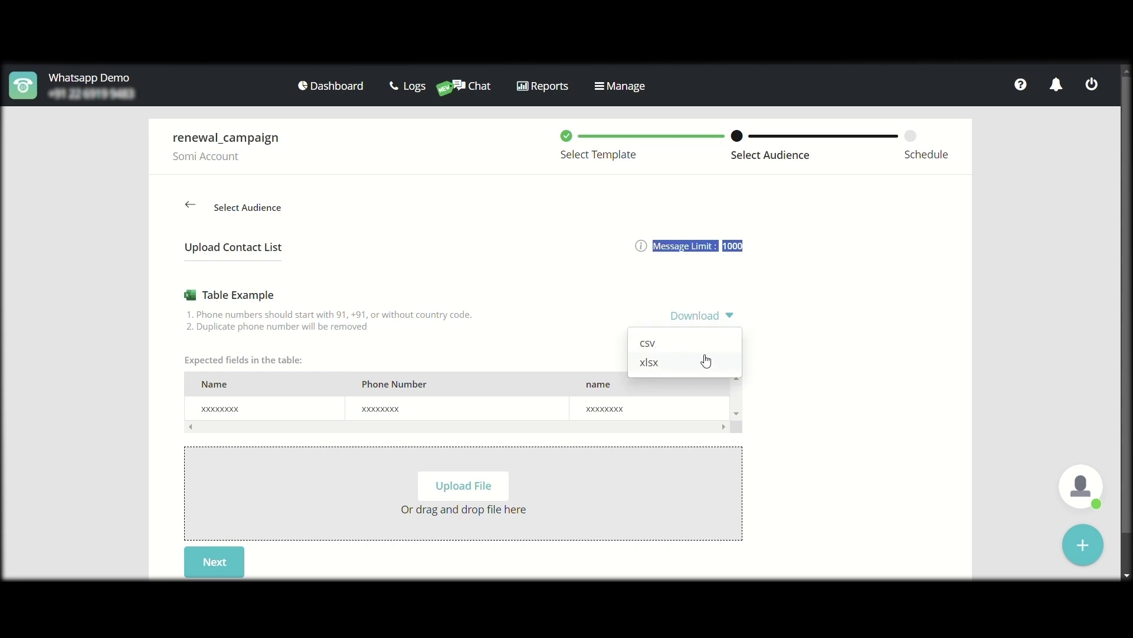
left_click(816, 367)
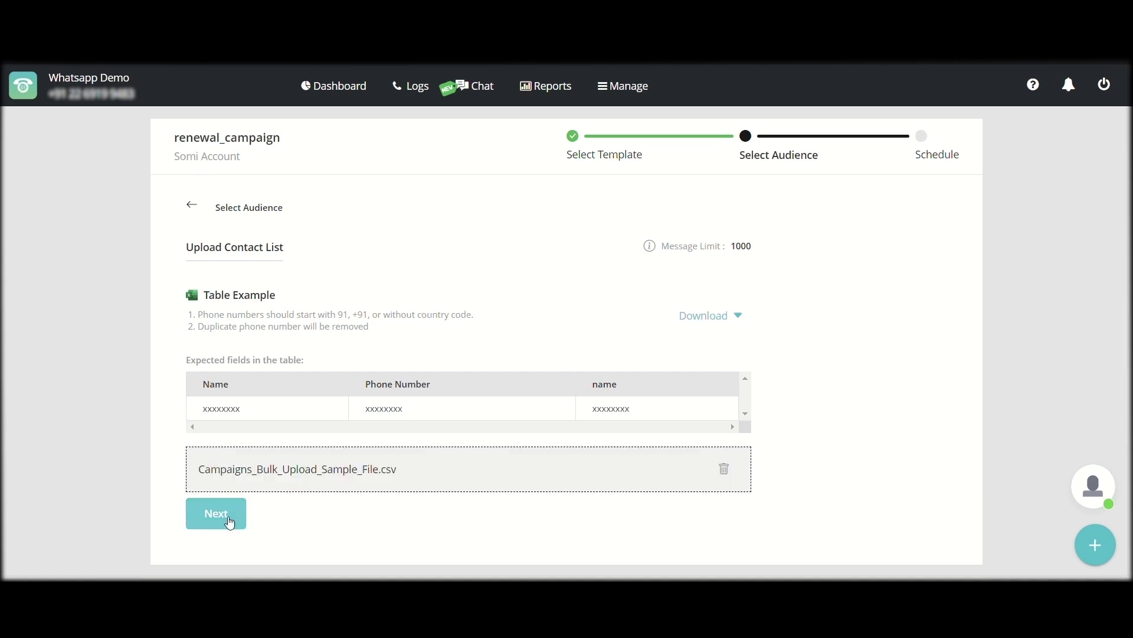
left_click(230, 522)
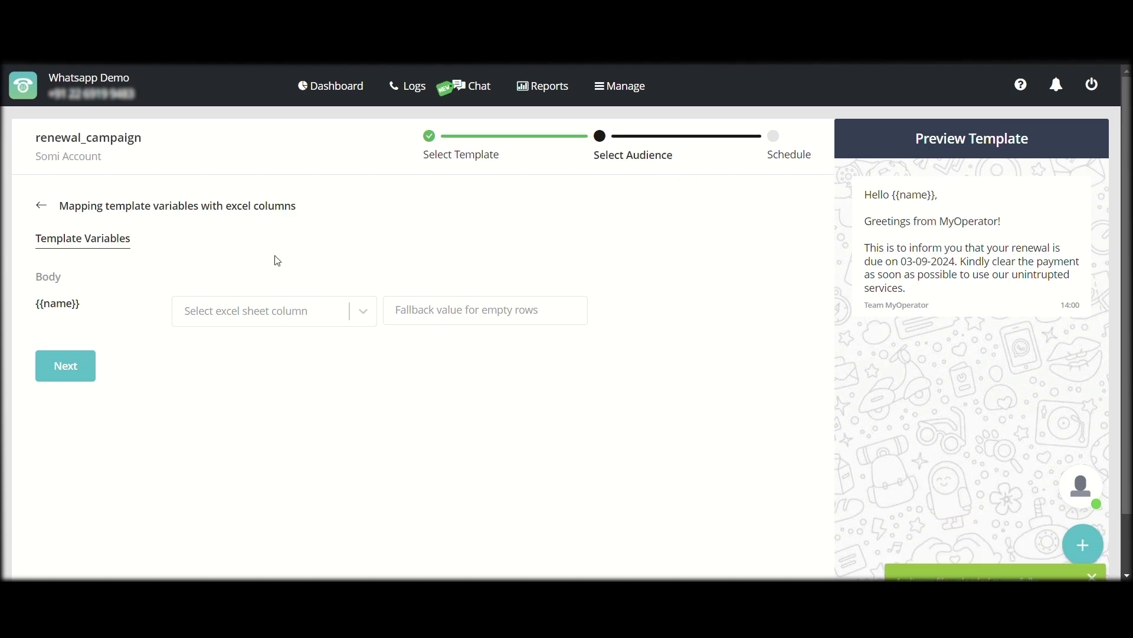
- Map {{name}} to the [Name] column with fallback 'User' and continue to scheduling
left_click(253, 311)
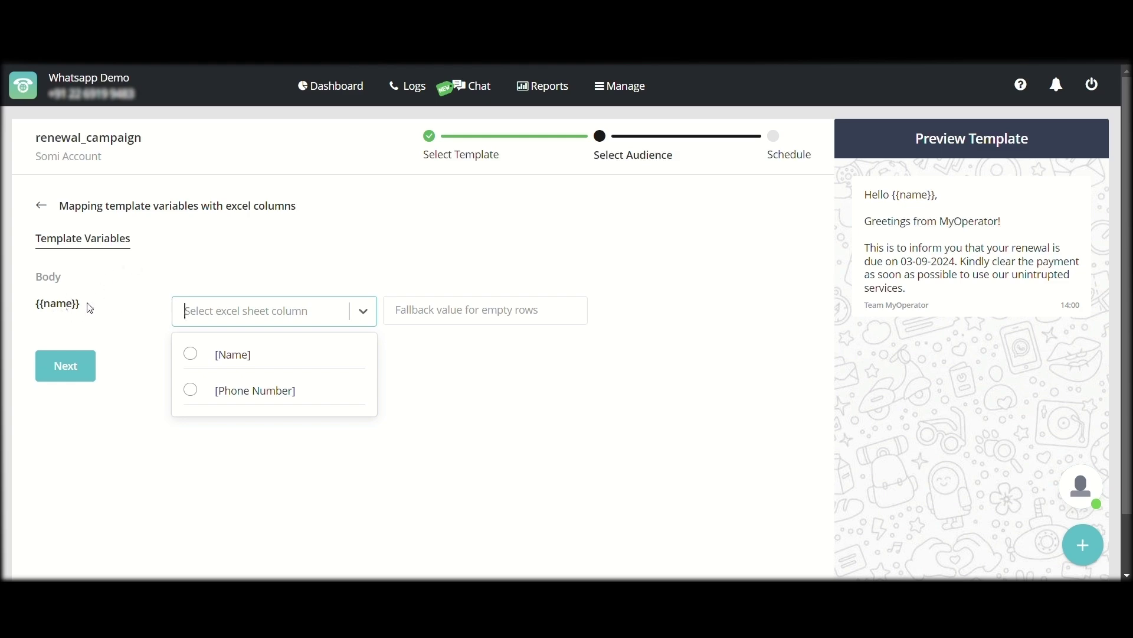
left_click_drag(865, 195, 947, 195)
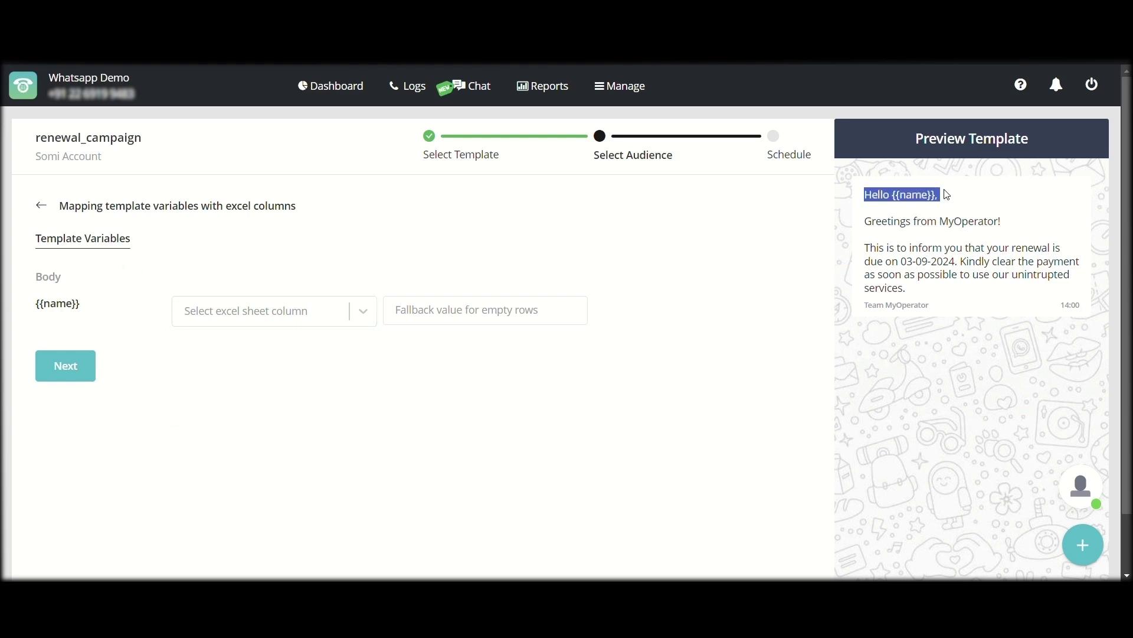
left_click(358, 312)
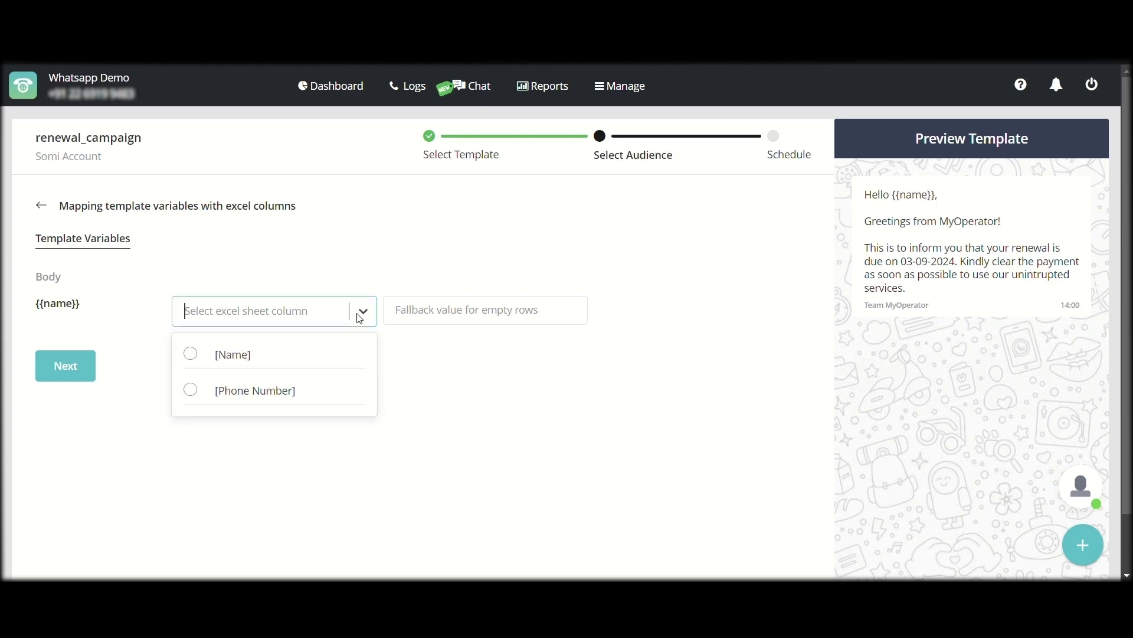
left_click(196, 357)
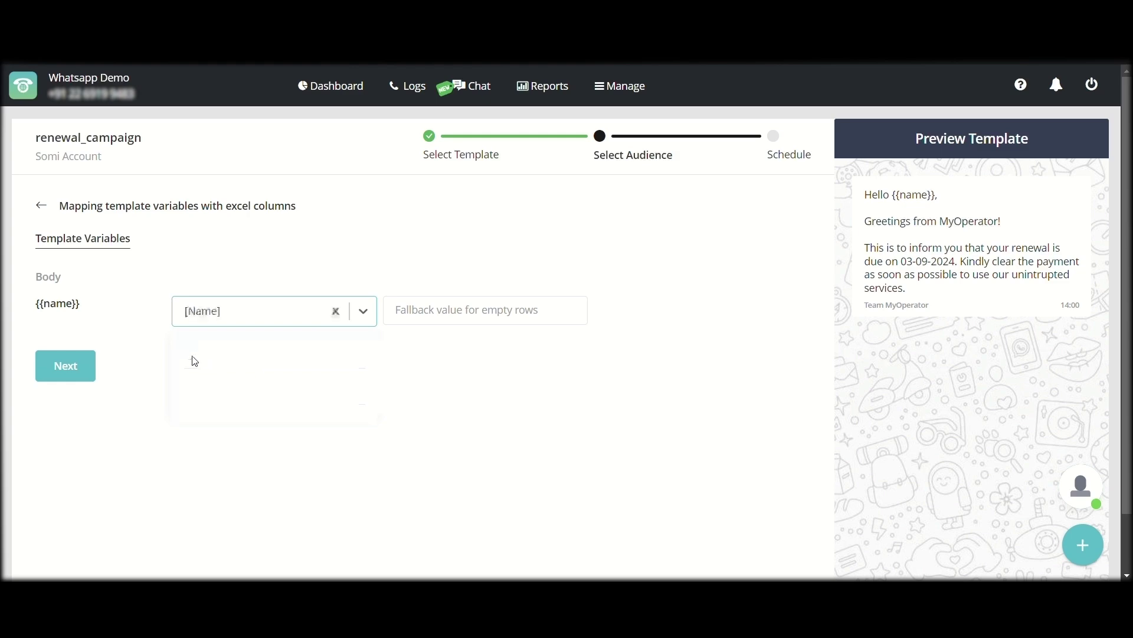
left_click(539, 317)
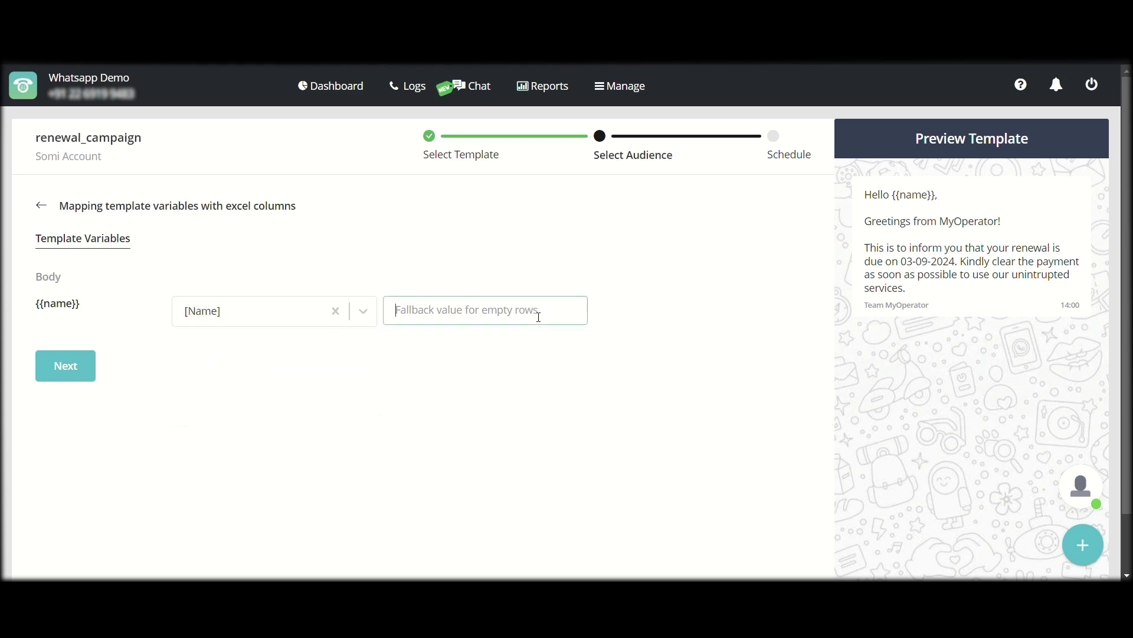
type("User")
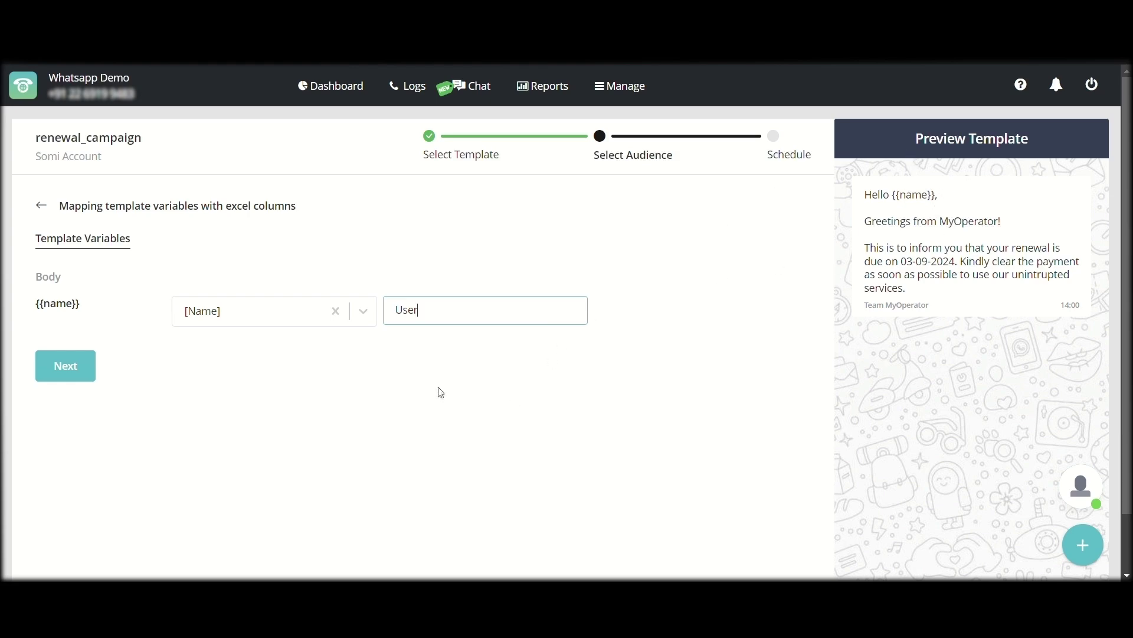
left_click(79, 369)
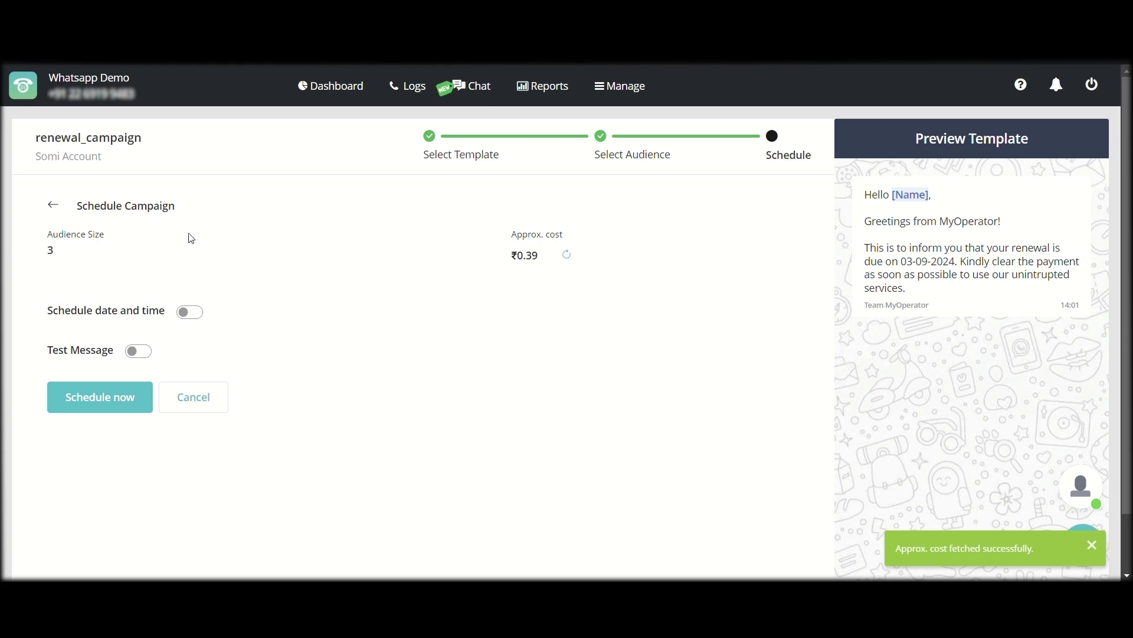
- Review the audience of 3 and leave scheduled date-and-time sending switched off
left_click_drag(57, 255, 49, 254)
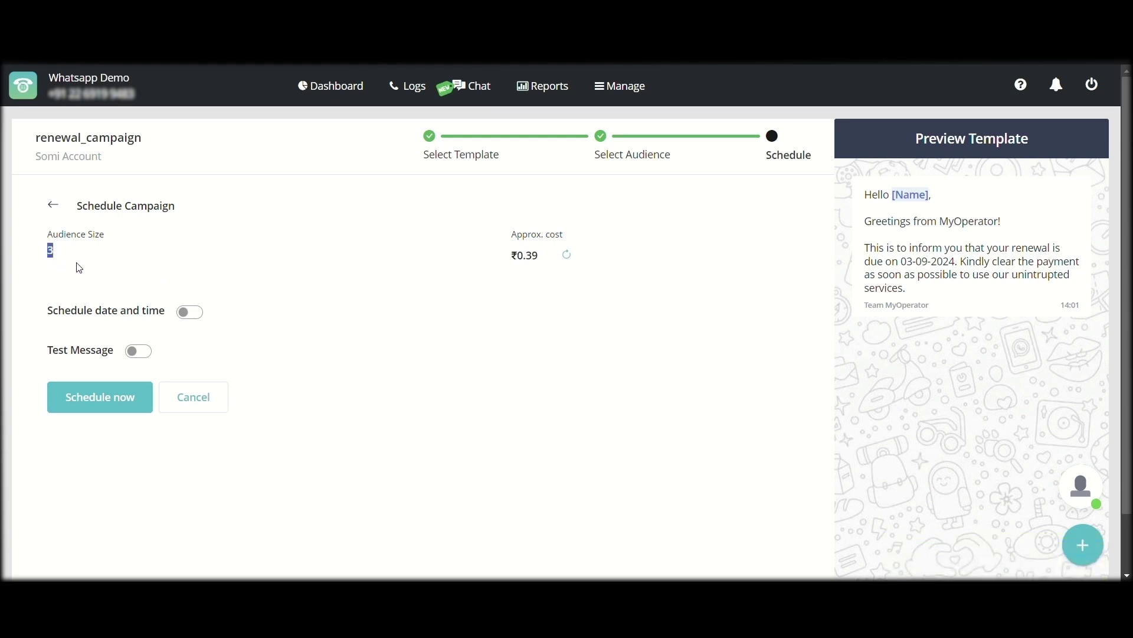
left_click(58, 259)
left_click(193, 319)
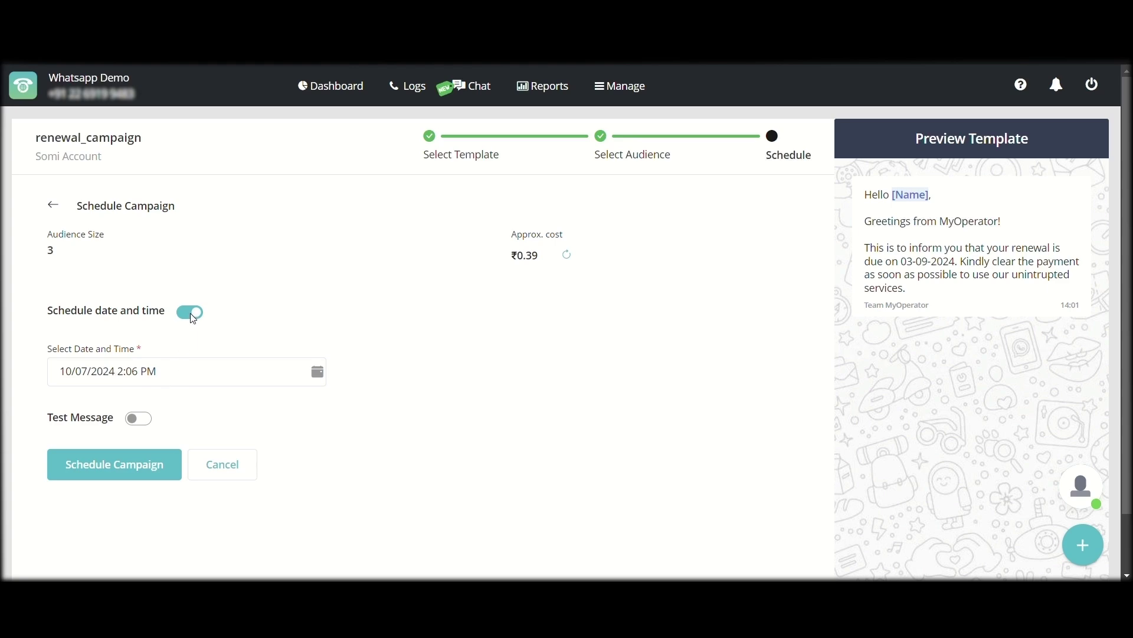
left_click(190, 313)
- Try then disable the test-message option, and launch renewal_campaign immediately
left_click(148, 353)
left_click(189, 423)
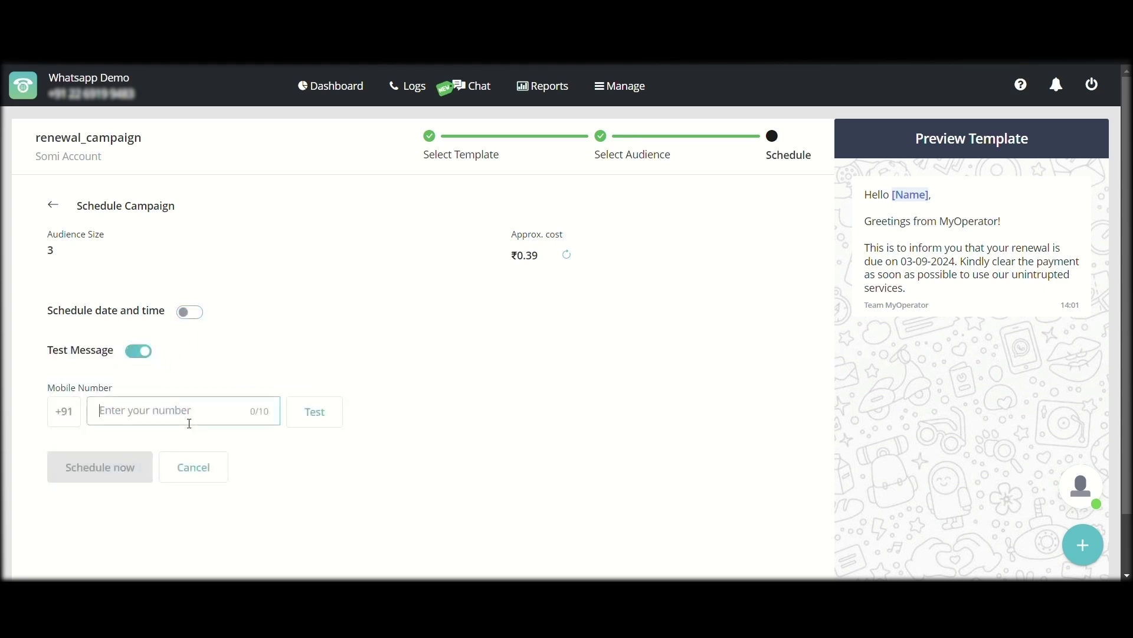
type("7838")
left_click(141, 353)
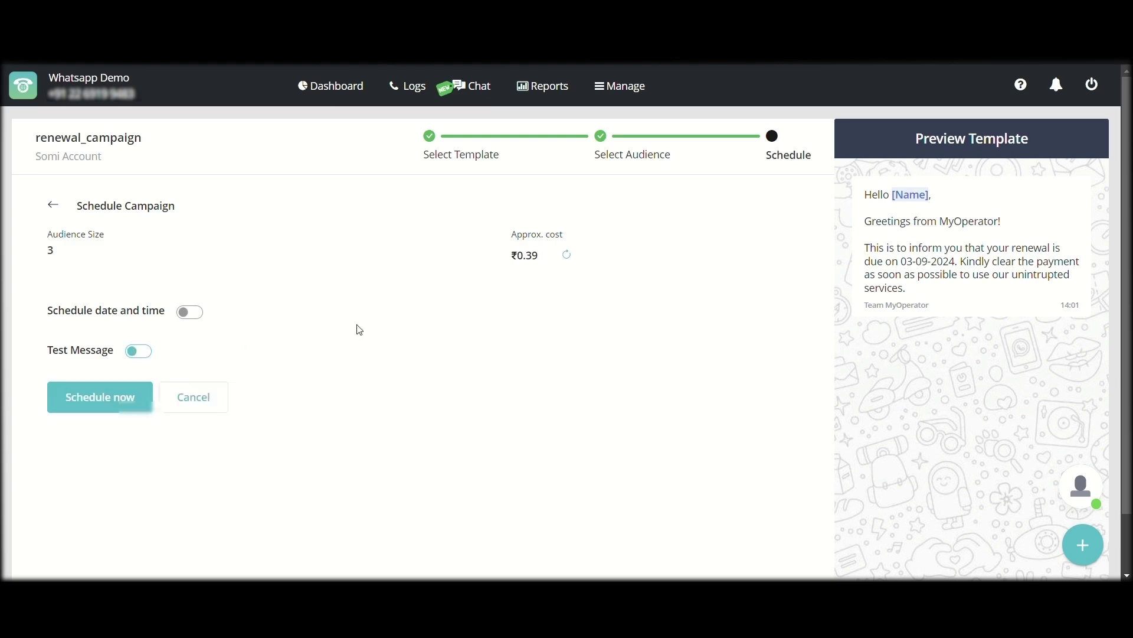
left_click(115, 415)
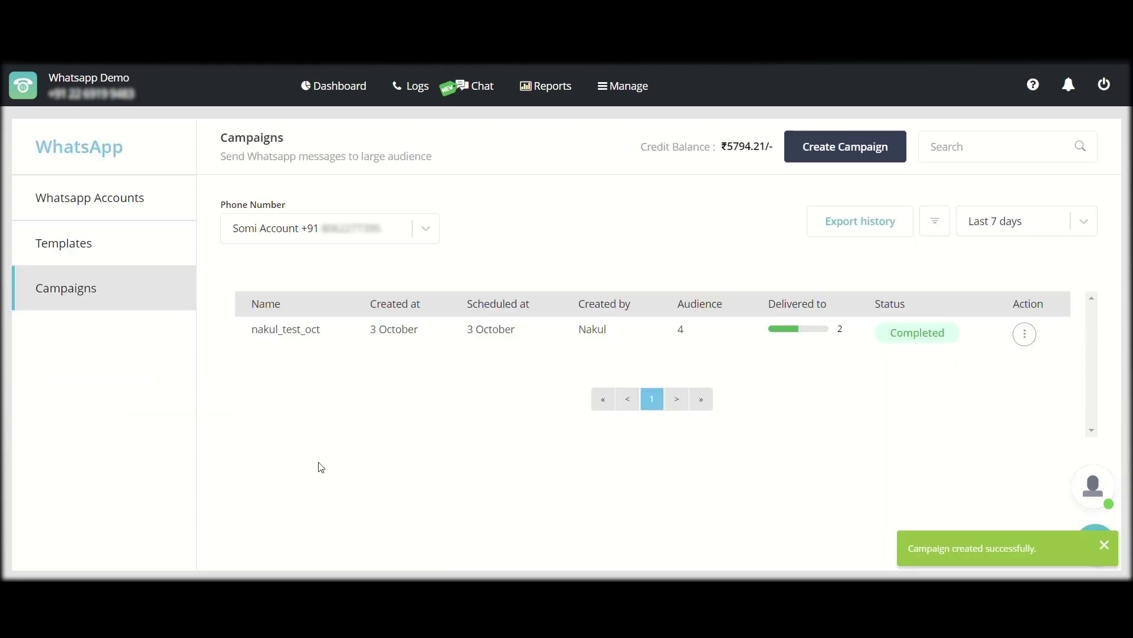
- Switch to the second account's number and open renewal_campaign's report showing 3 failed messages
left_click(426, 239)
left_click(308, 342)
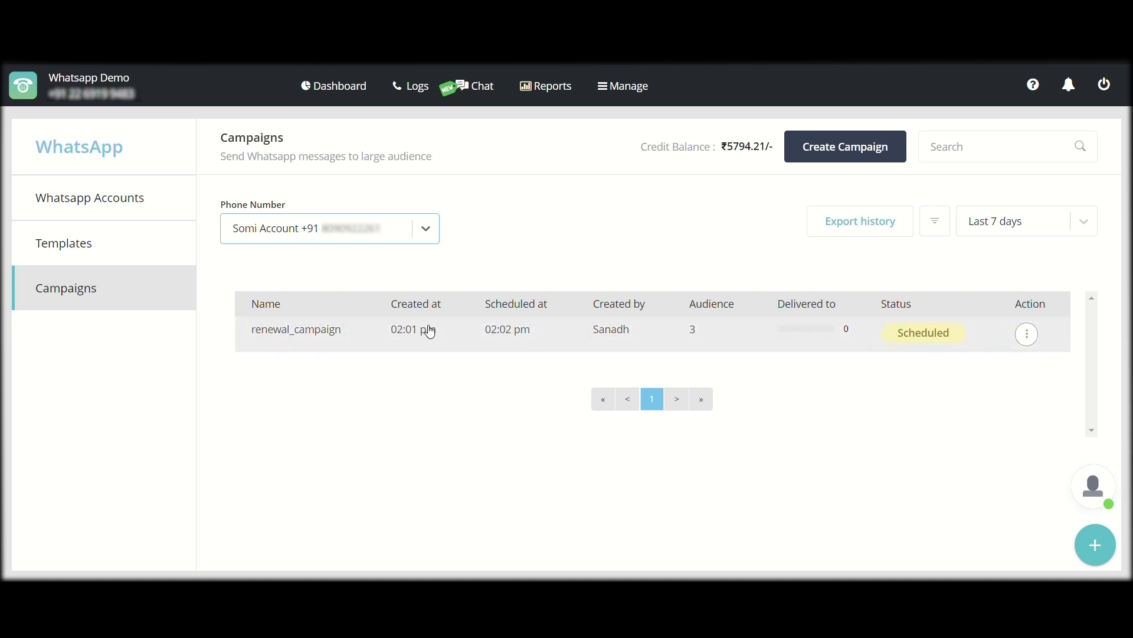
left_click(456, 326)
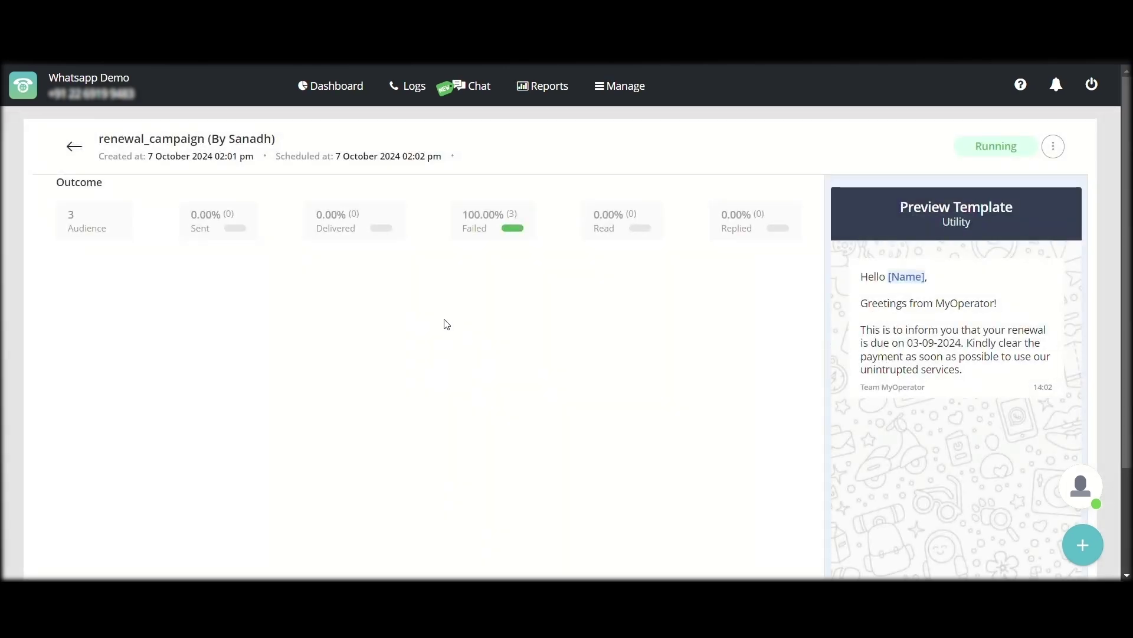
- Recheck renewal_campaign's failed recipients, return to Campaigns, and open the support chat
left_click(77, 147)
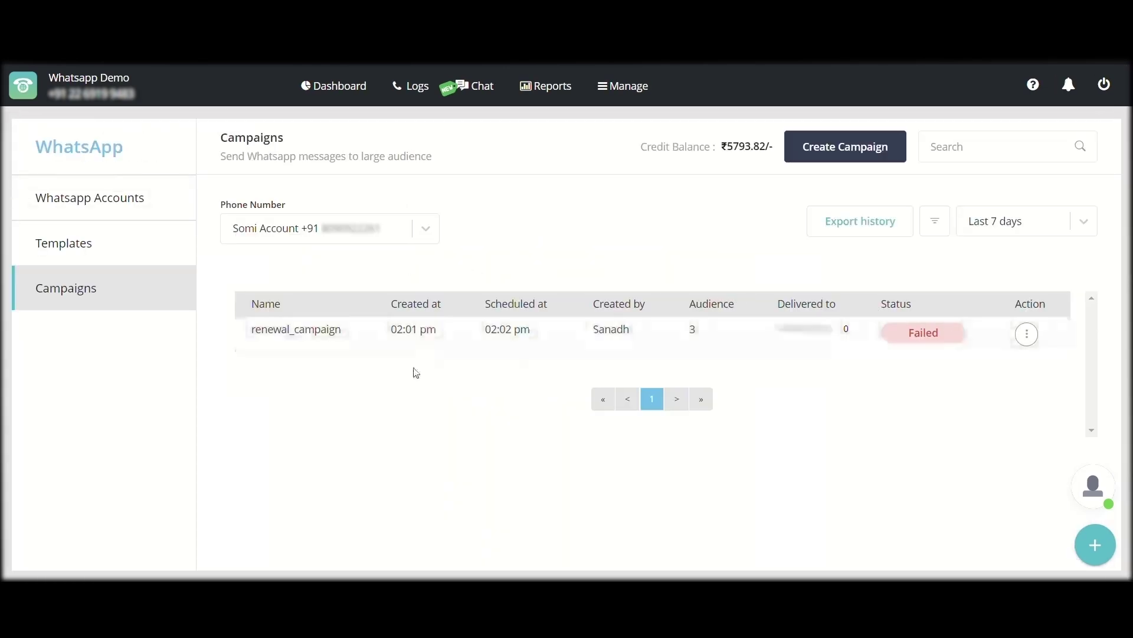
left_click(541, 347)
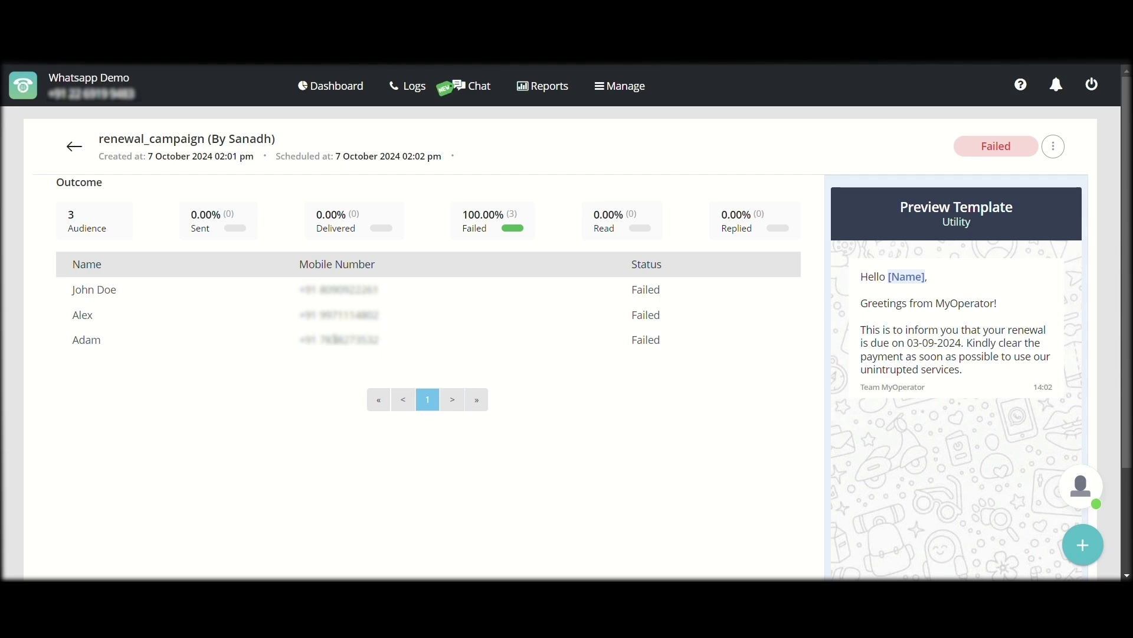
left_click(75, 147)
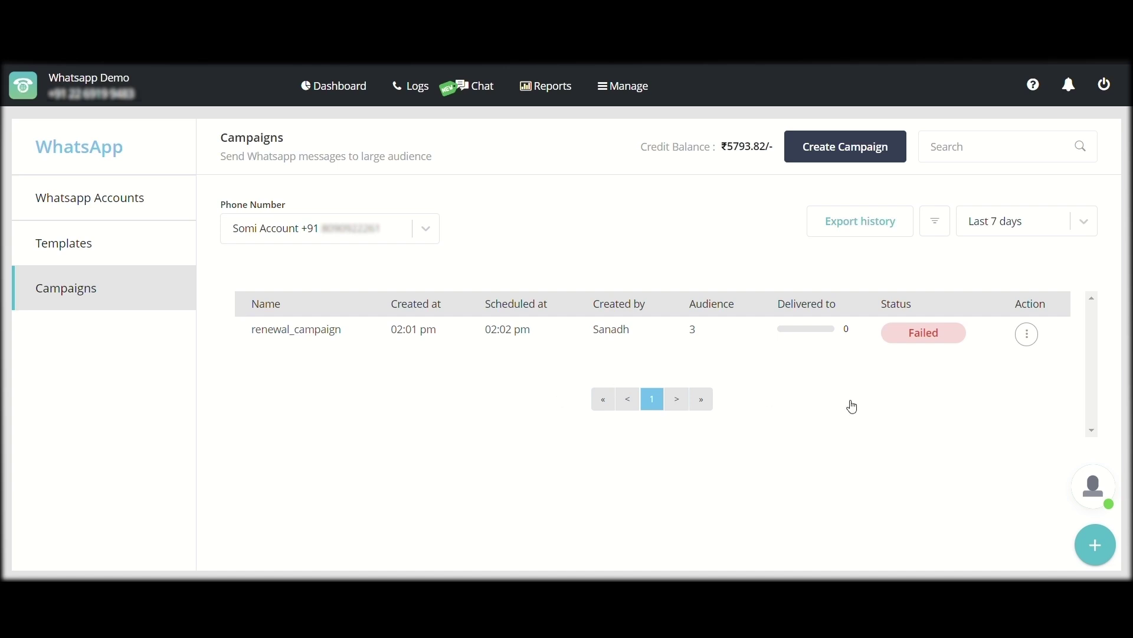
left_click(1106, 500)
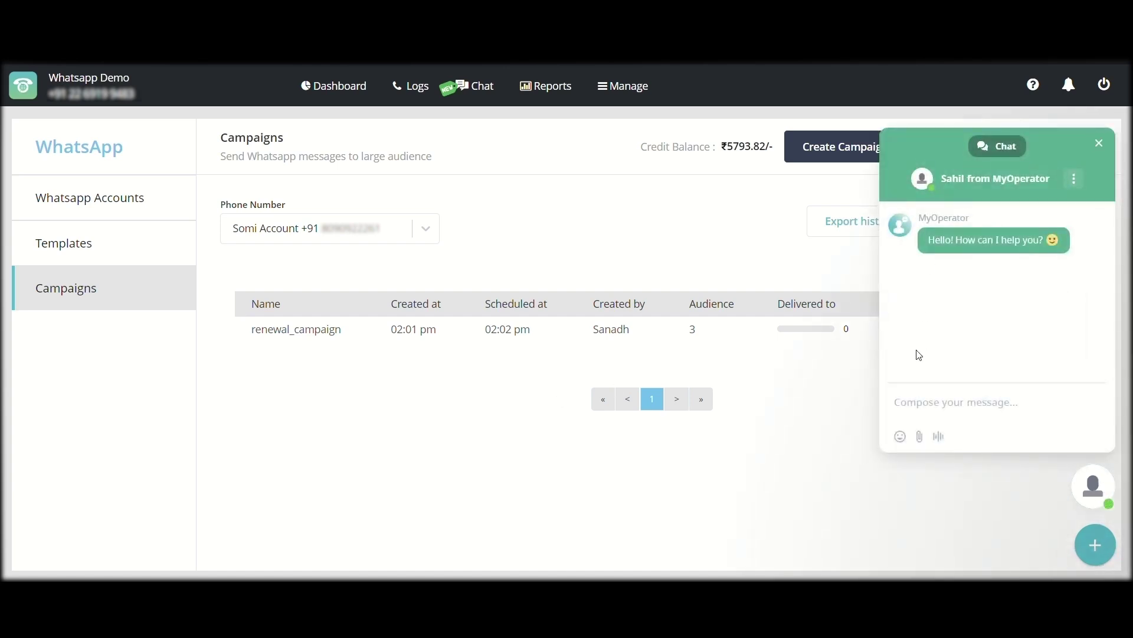